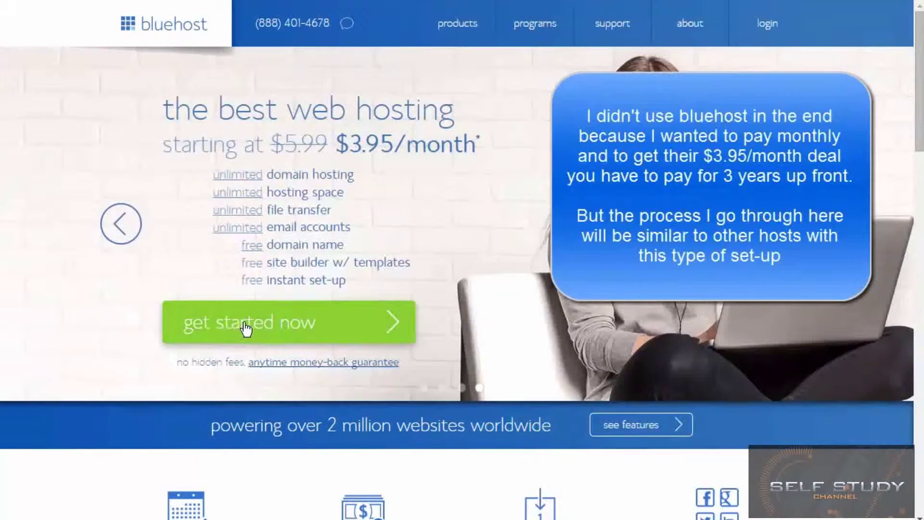
# Step: Start the web hosting signup and select the Starter plan
pyautogui.click(245, 328)
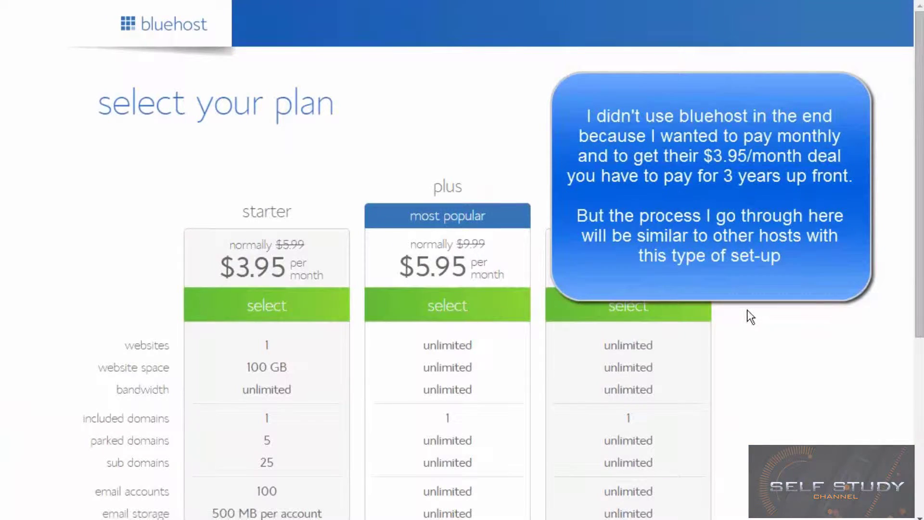
pyautogui.scroll(-3, 747, 310)
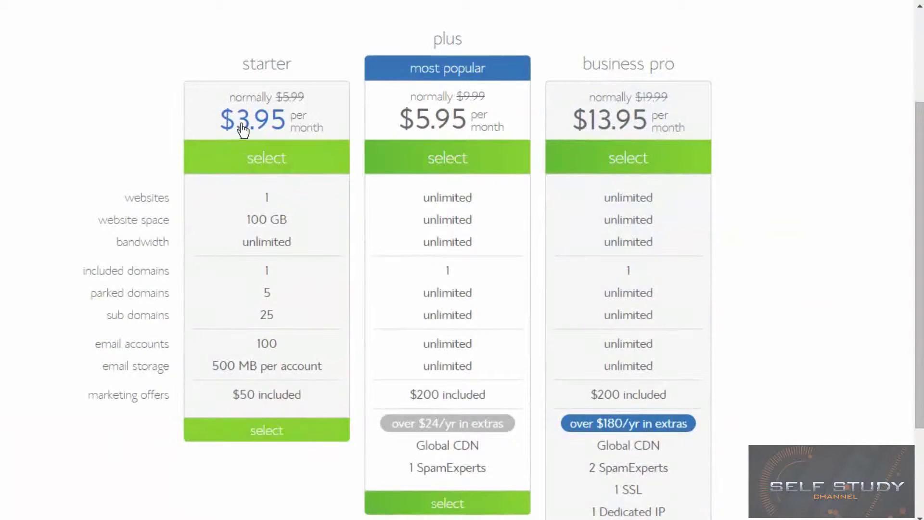
pyautogui.click(269, 436)
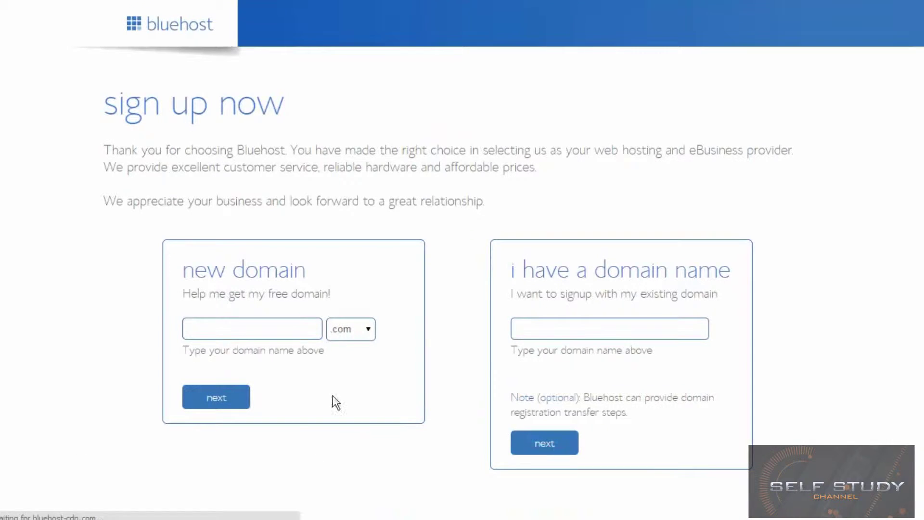
# Step: Request the new domain my-example-site.com and check its availability
pyautogui.click(283, 335)
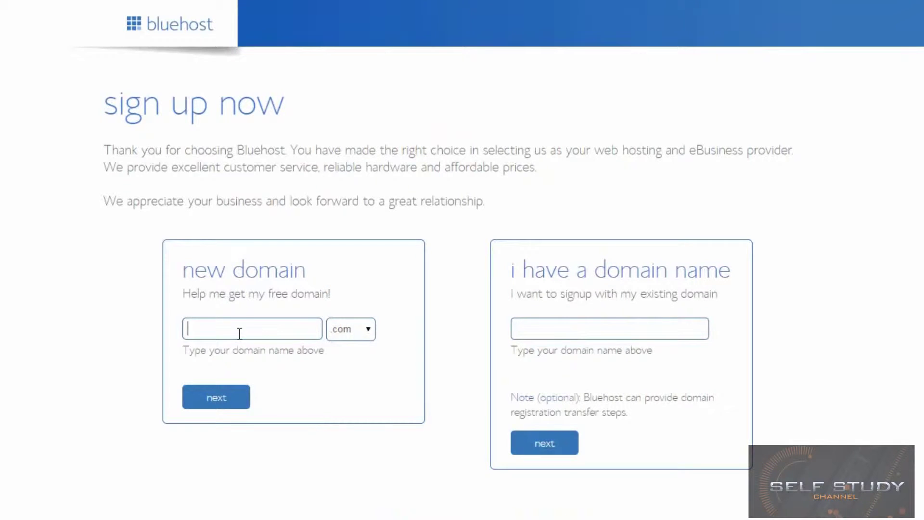
pyautogui.write('my-example-site')
pyautogui.click(226, 398)
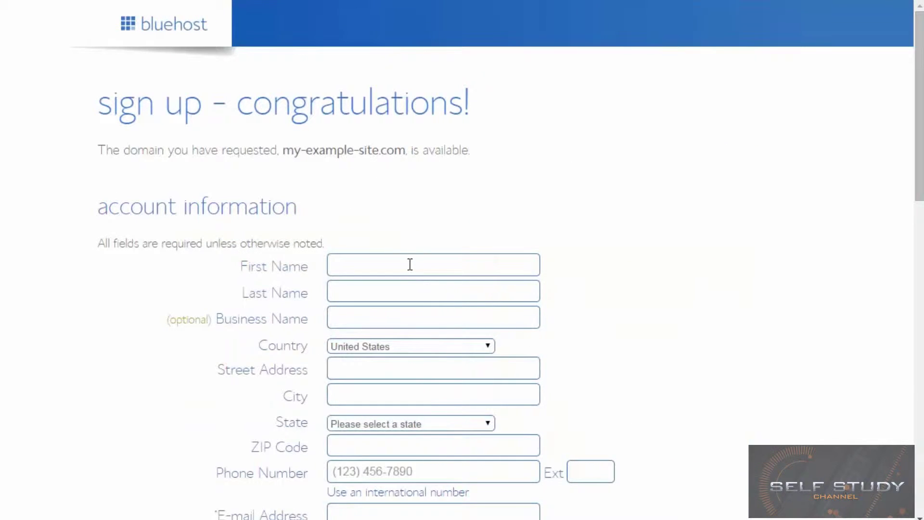
# Step: Autofill the account information form and keep the Starter 36 Month plan
pyautogui.press('Down')
pyautogui.press('Return')
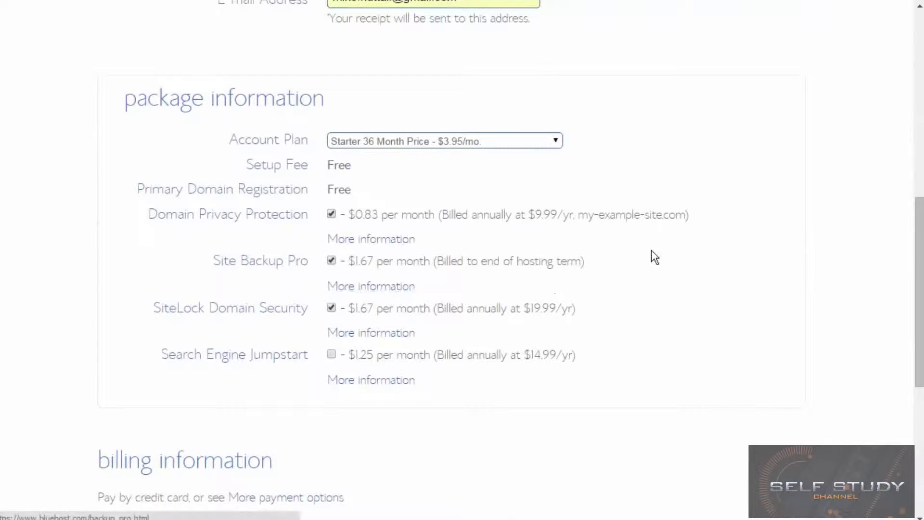
pyautogui.click(556, 142)
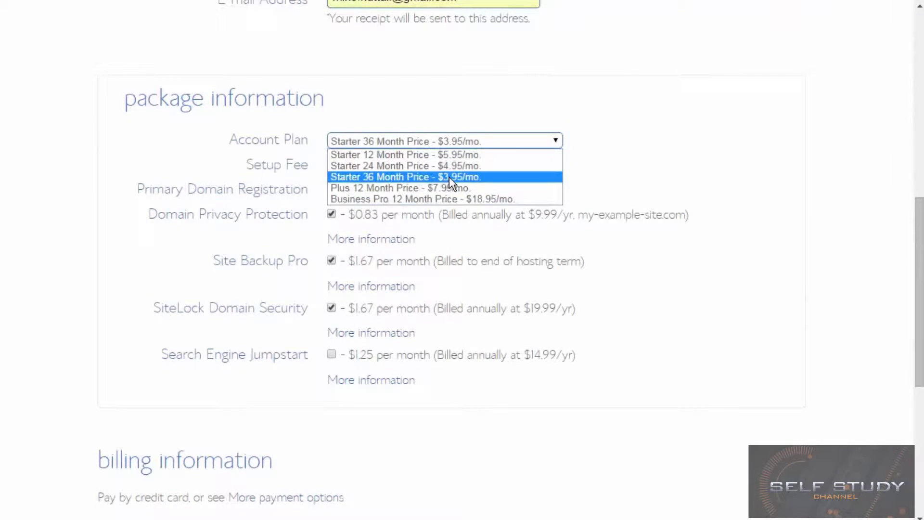
pyautogui.click(700, 185)
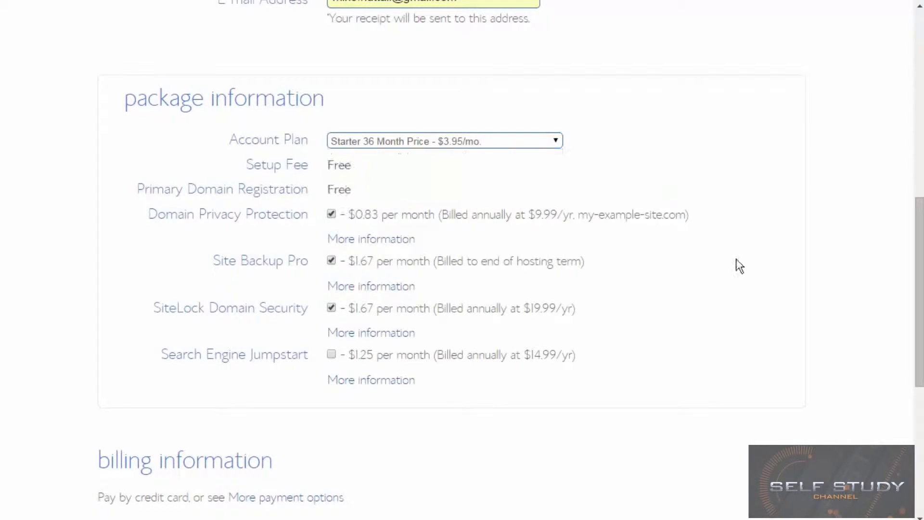
# Step: Untick Domain Privacy Protection and Site Backup Pro, then submit the order
pyautogui.click(331, 214)
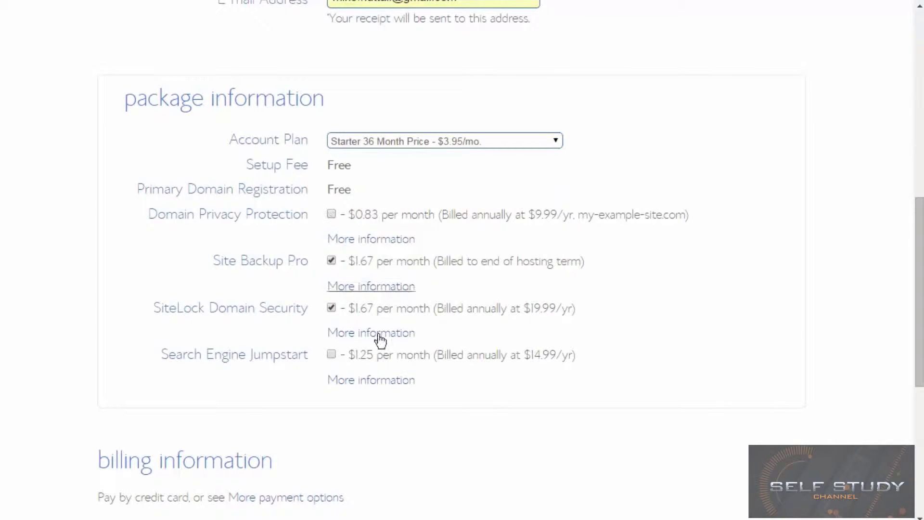
pyautogui.click(331, 261)
pyautogui.scroll(-7, 757, 364)
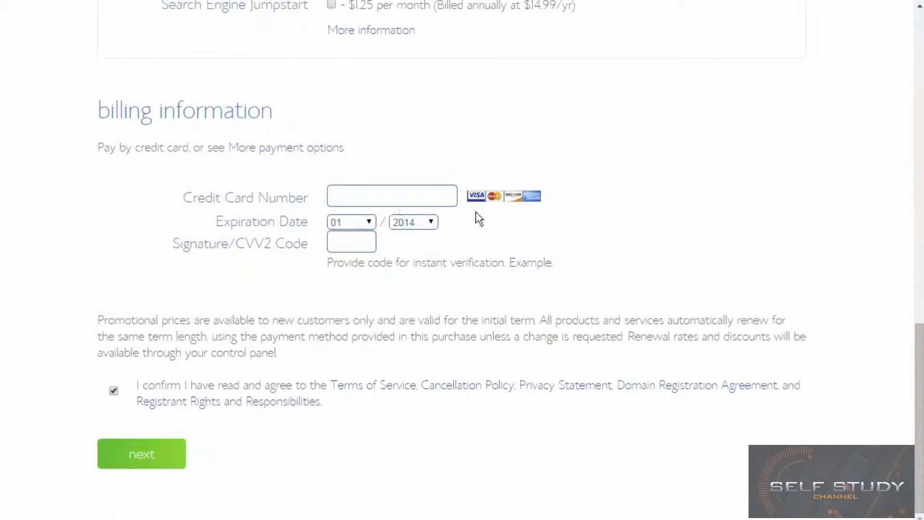
pyautogui.click(141, 454)
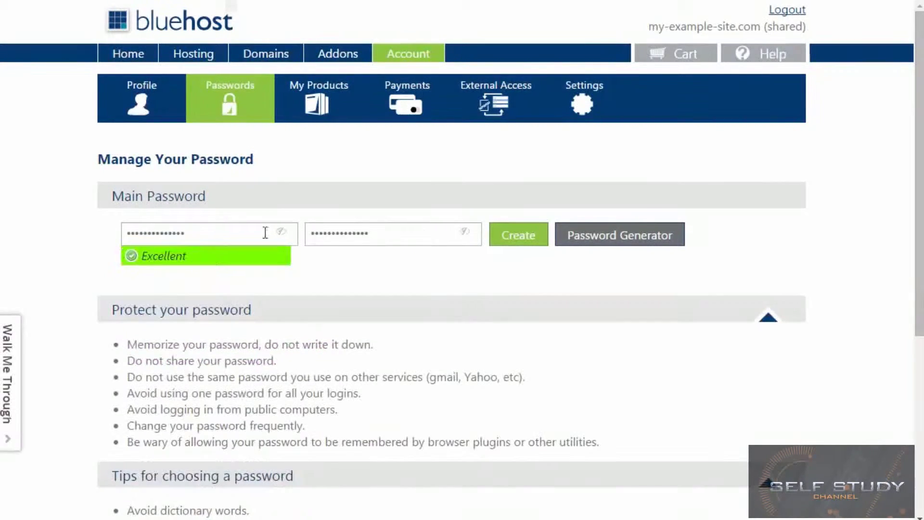
# Step: Create the account password and log in to the control panel for my-example-site.com
pyautogui.click(515, 241)
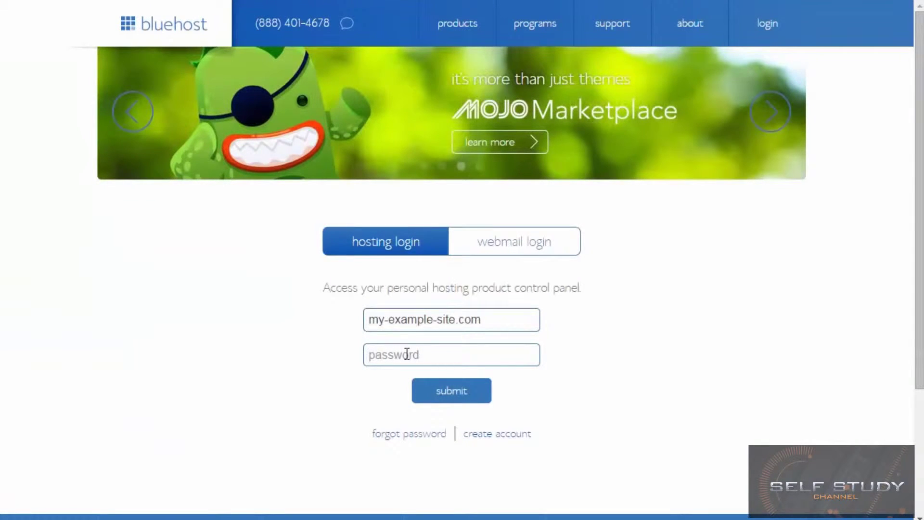
pyautogui.write('••••••••••••••')
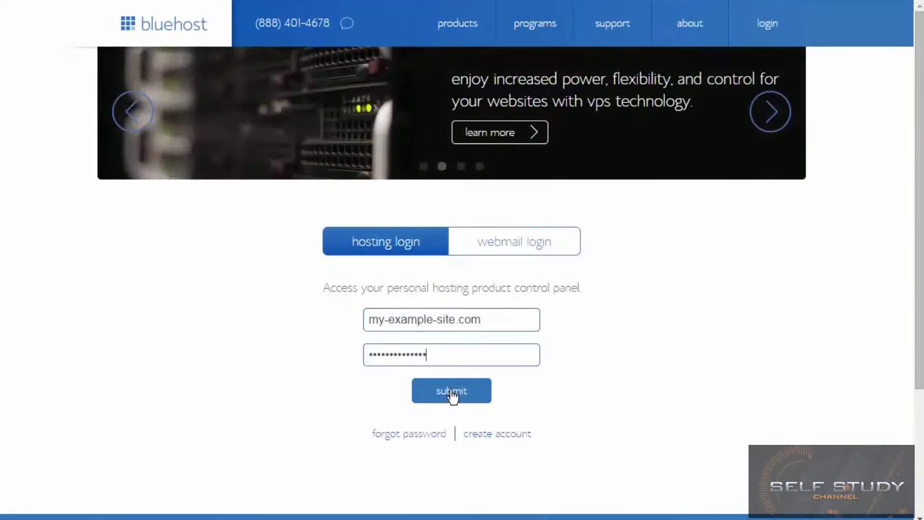
pyautogui.click(452, 392)
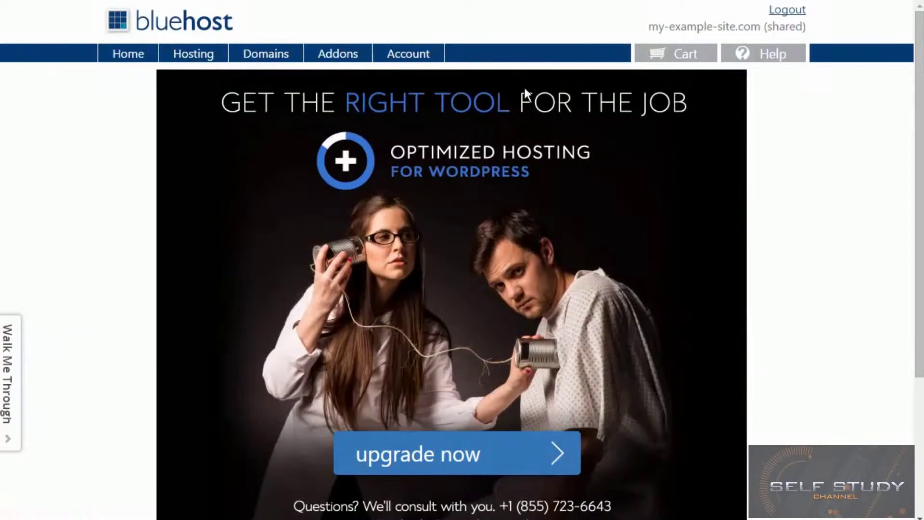
# Step: Close the Walk Me Through help and the welcome message to show the Home dashboard
pyautogui.click(11, 380)
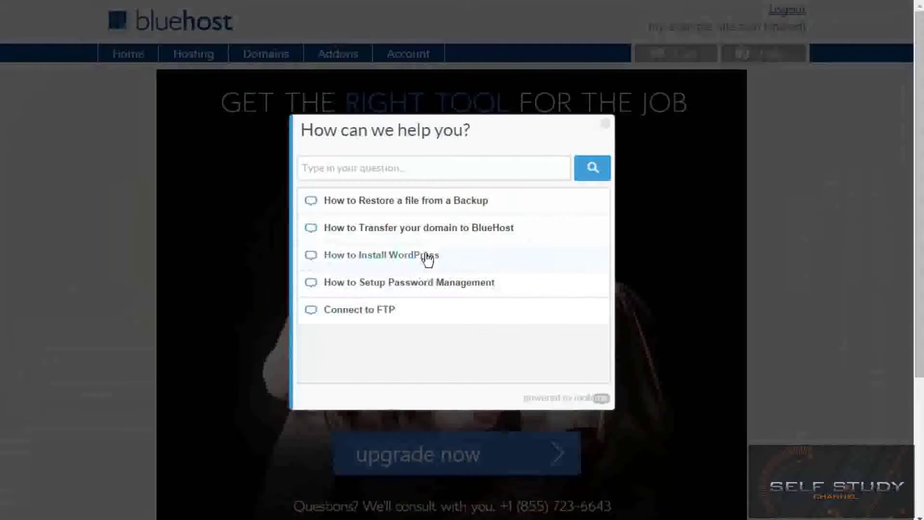
pyautogui.click(605, 124)
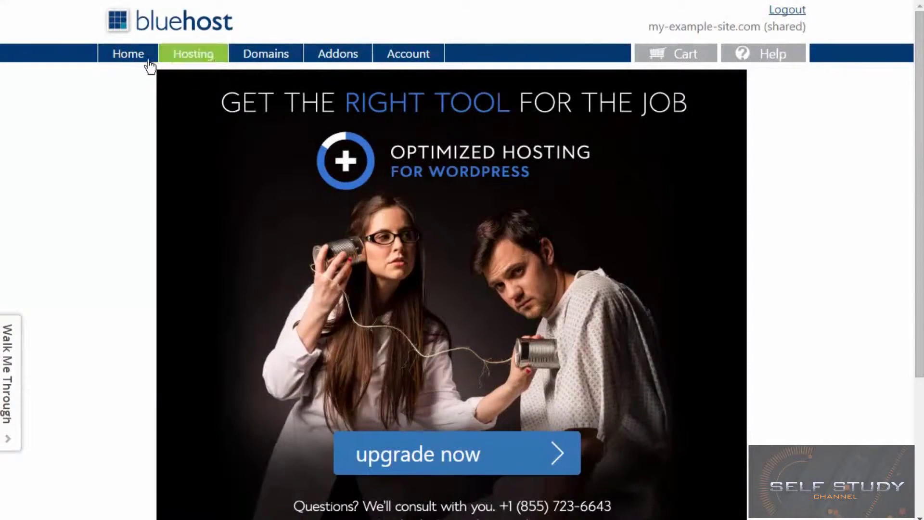
pyautogui.click(127, 59)
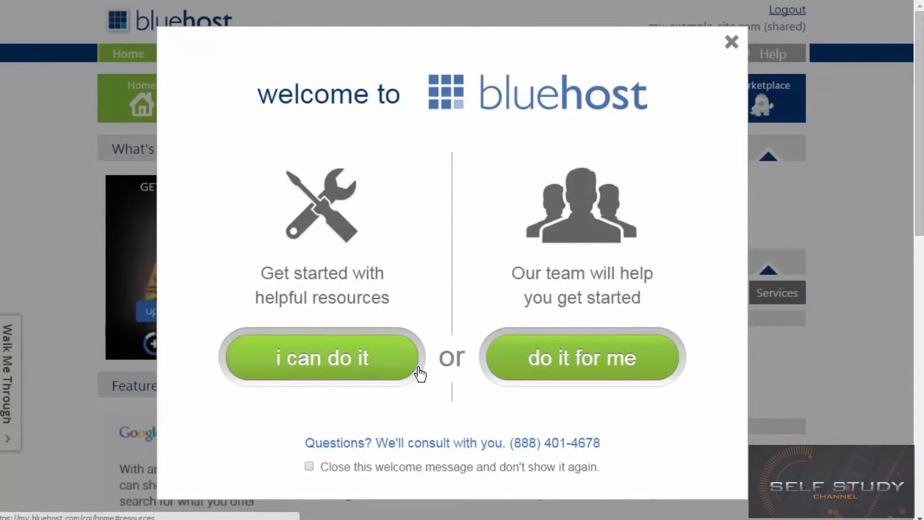
pyautogui.click(732, 43)
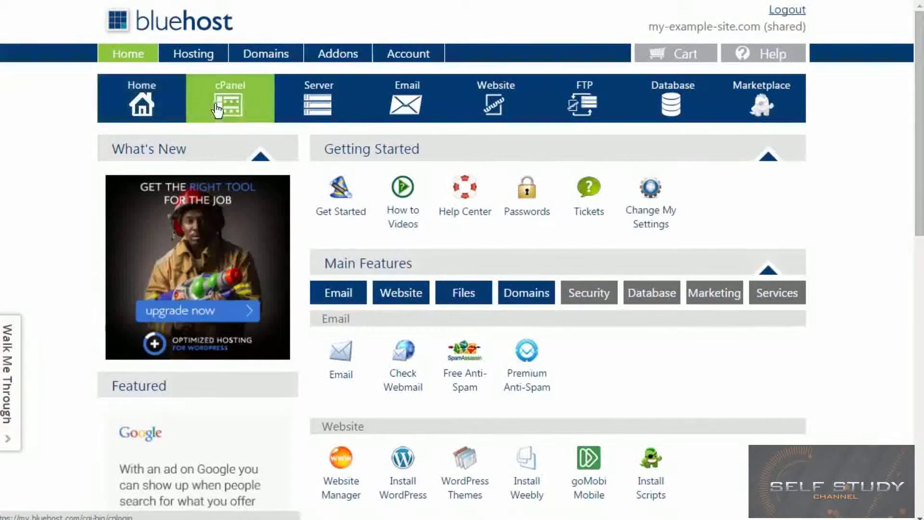
# Step: Open cPanel's File Manager on the Web Root, public_html
pyautogui.click(231, 104)
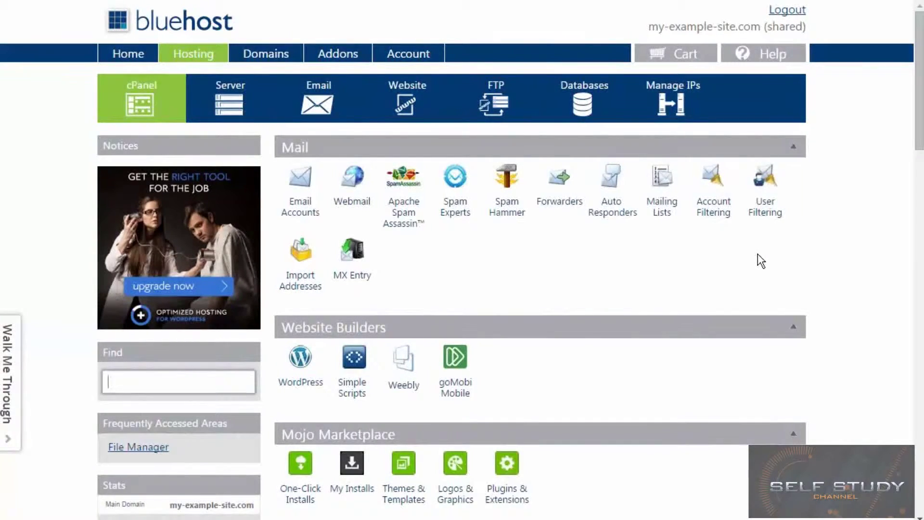
pyautogui.scroll(-6, 758, 253)
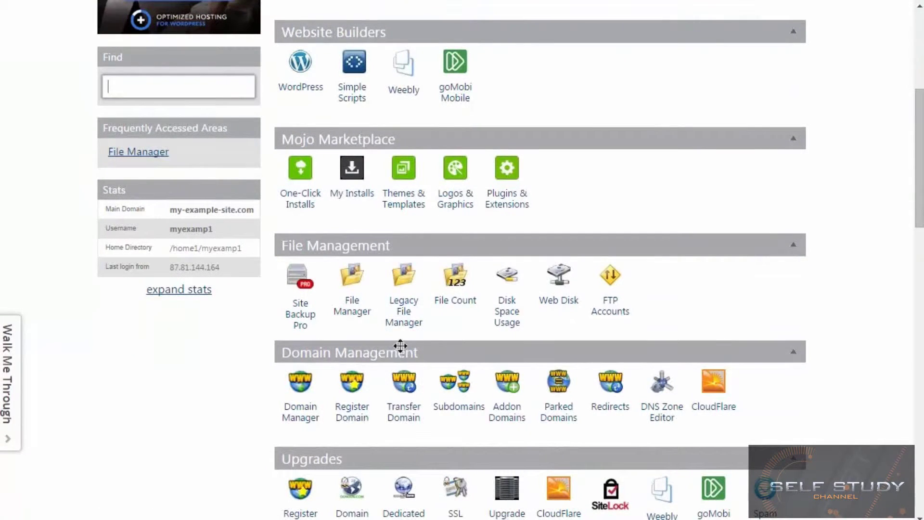
pyautogui.click(353, 315)
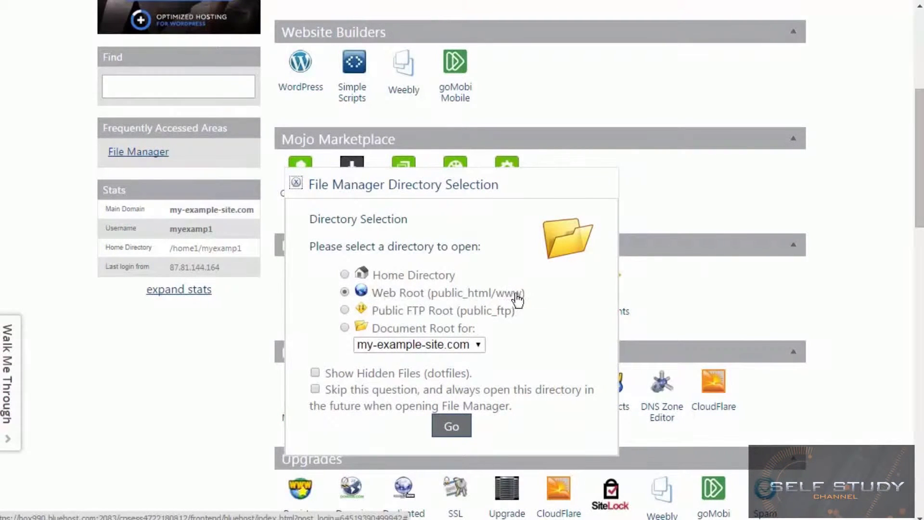
pyautogui.click(452, 428)
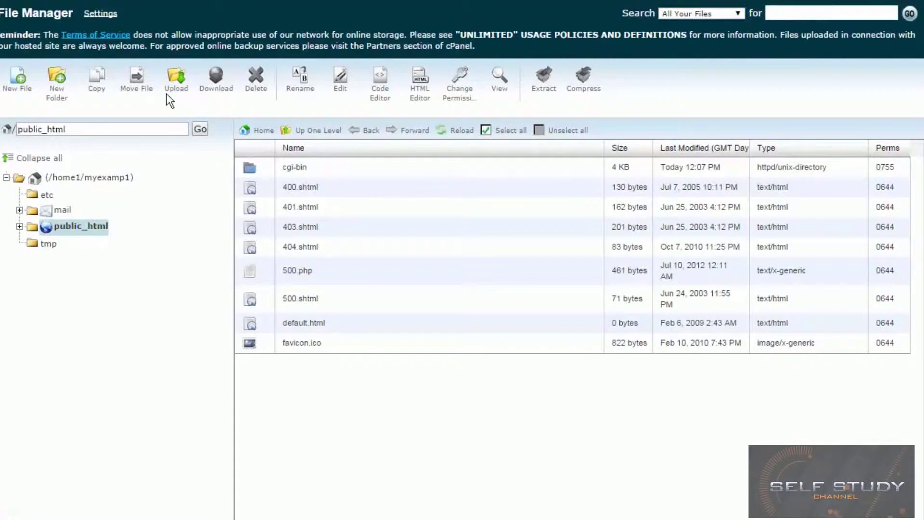
# Step: Upload modx-2.3.1-pl.zip from the Downloads folder into public_html
pyautogui.click(175, 84)
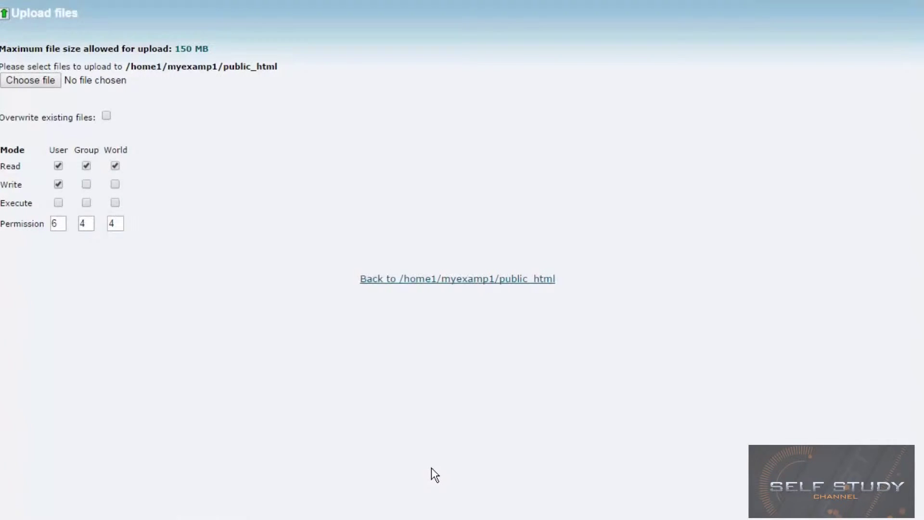
pyautogui.click(28, 79)
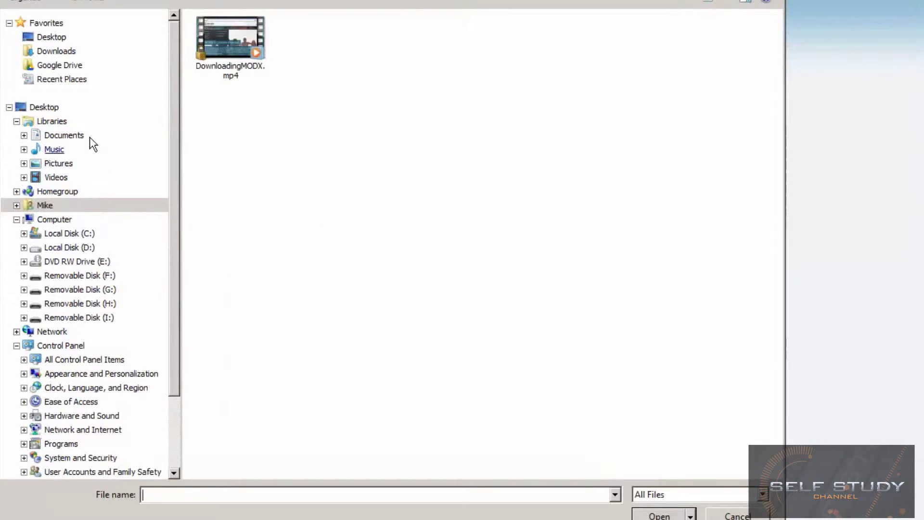
pyautogui.click(67, 54)
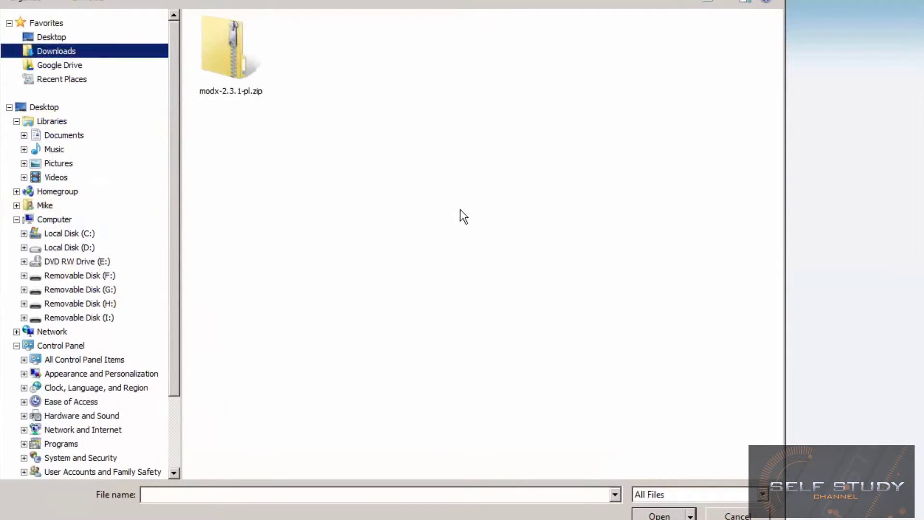
pyautogui.click(226, 44)
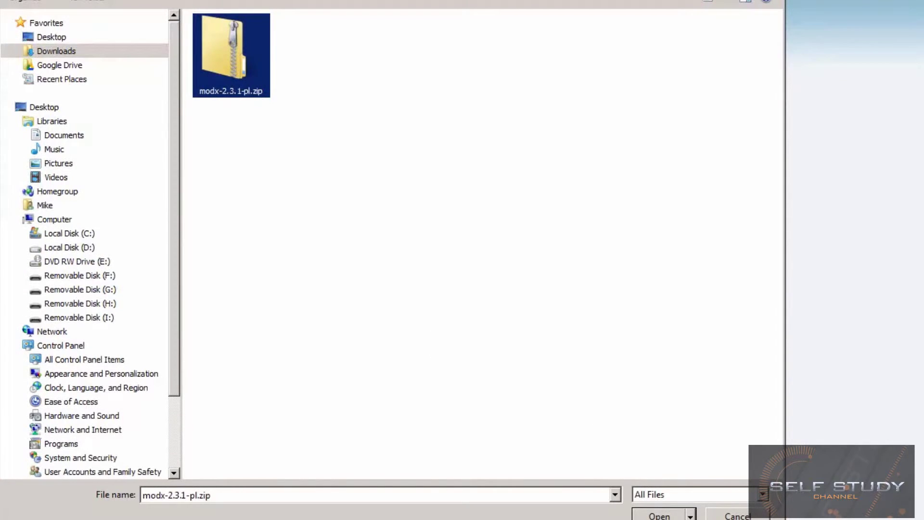
pyautogui.click(660, 516)
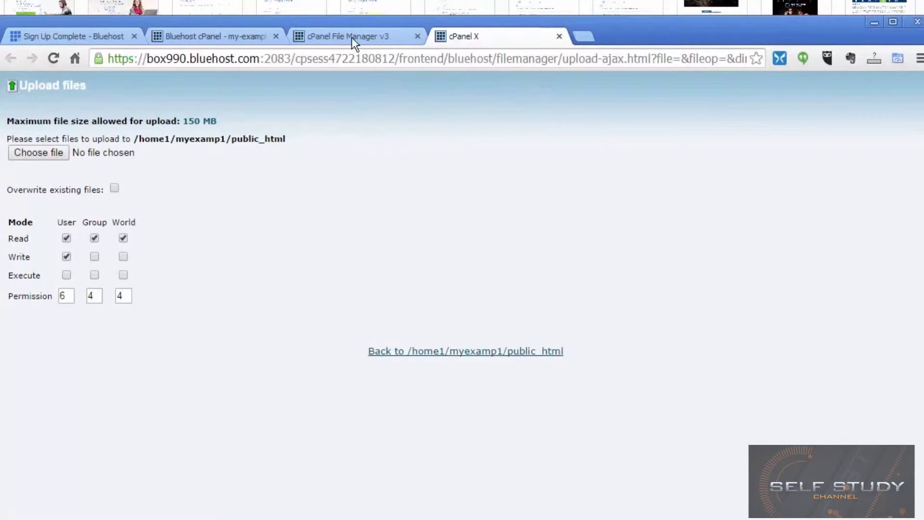
# Step: Reload the File Manager listing so the 8.97 MB modx-2.3.1-pl.zip appears
pyautogui.click(350, 35)
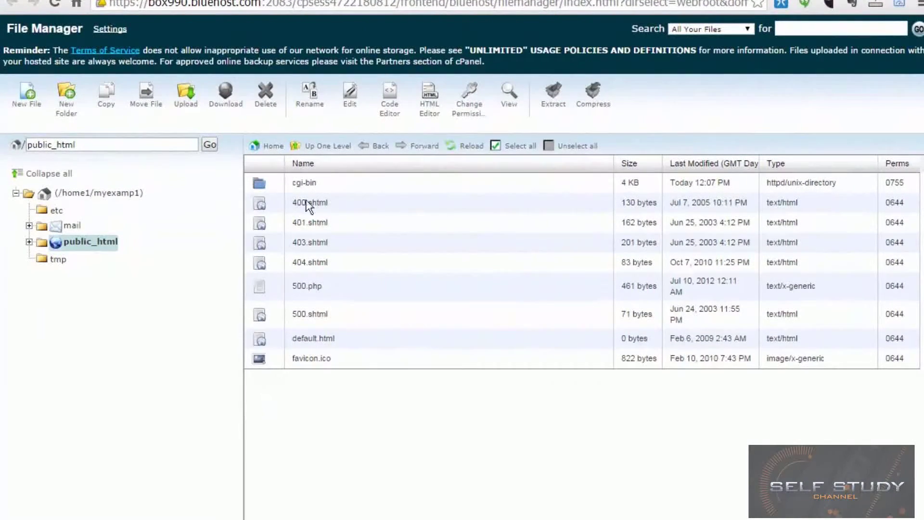
pyautogui.click(466, 149)
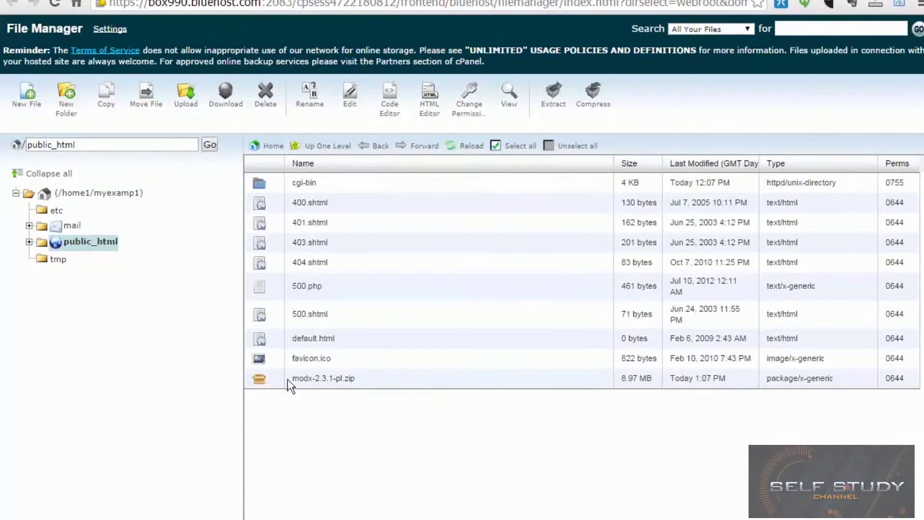
pyautogui.click(391, 380)
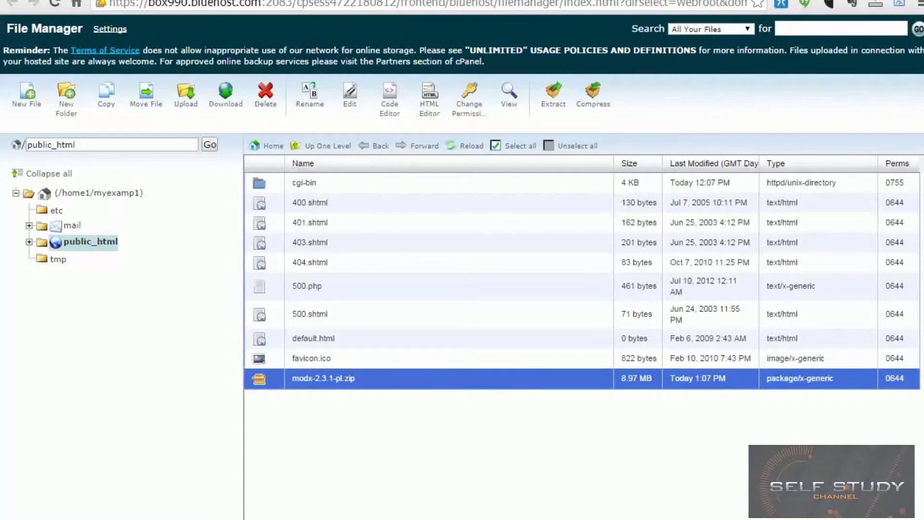
pyautogui.click(706, 408)
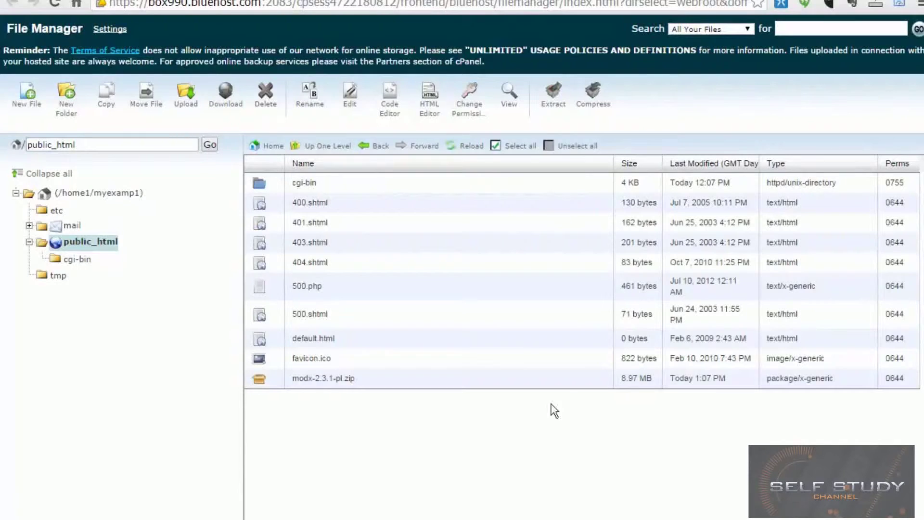
# Step: Select the nine default items, cgi-bin through favicon.ico, and delete them
pyautogui.click(453, 366)
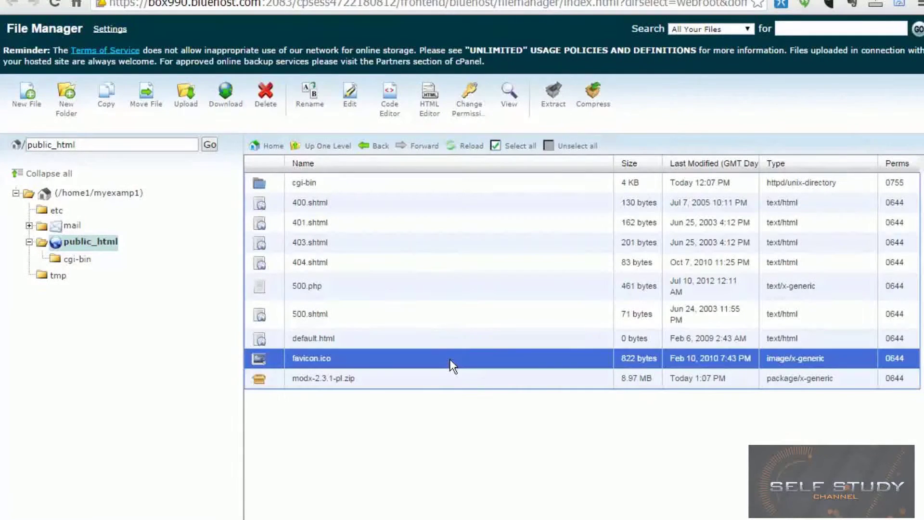
pyautogui.keyDown('shift'); pyautogui.click(434, 184); pyautogui.keyUp('shift')
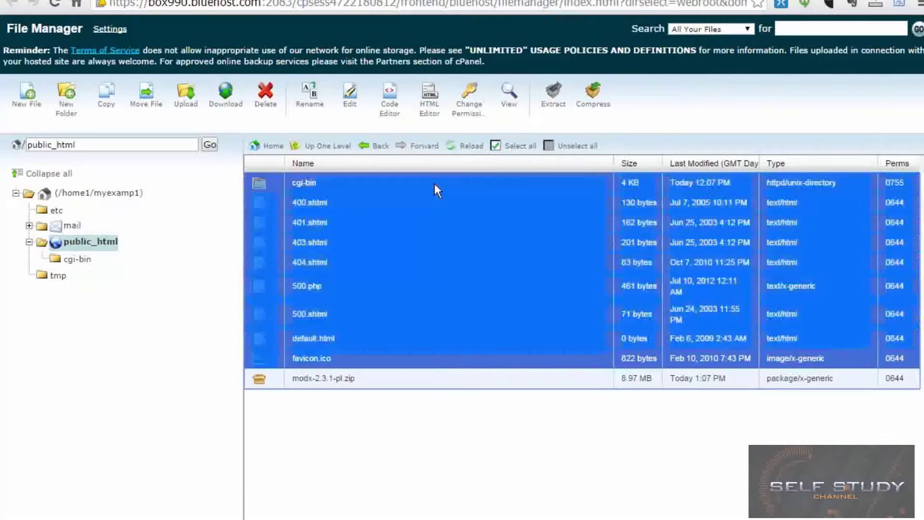
pyautogui.click(266, 93)
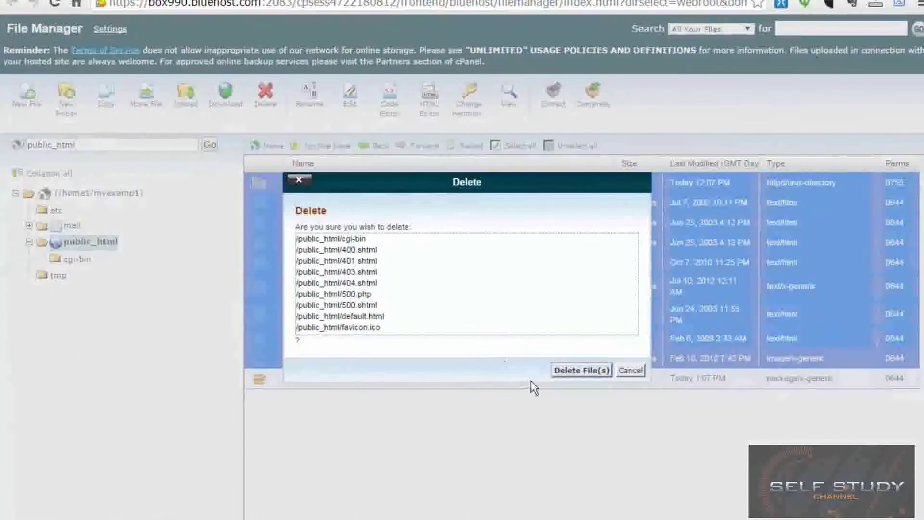
pyautogui.click(582, 371)
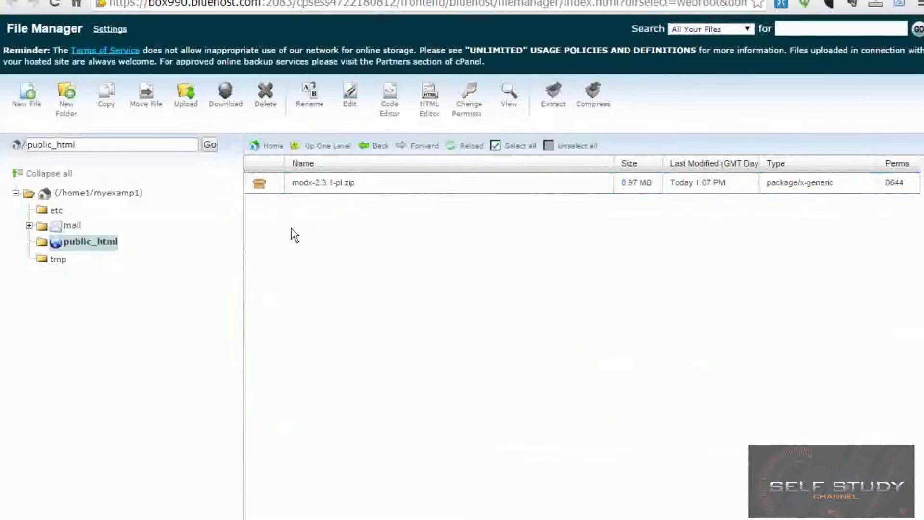
# Step: Extract modx-2.3.1-pl.zip into /public_html and close the results log
pyautogui.click(257, 183)
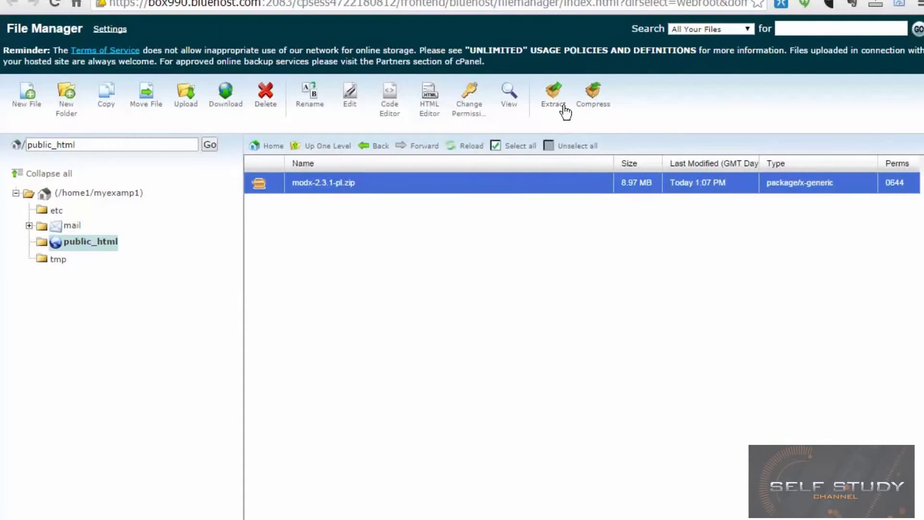
pyautogui.click(553, 94)
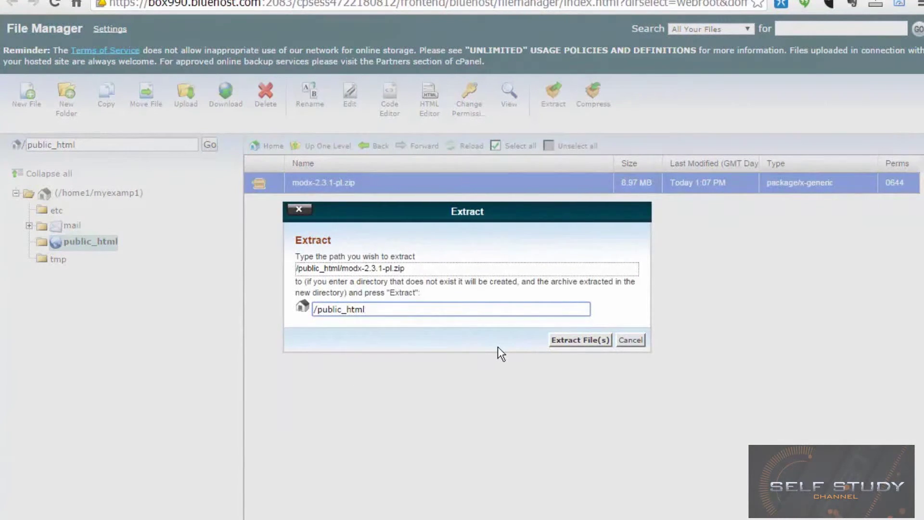
pyautogui.click(574, 339)
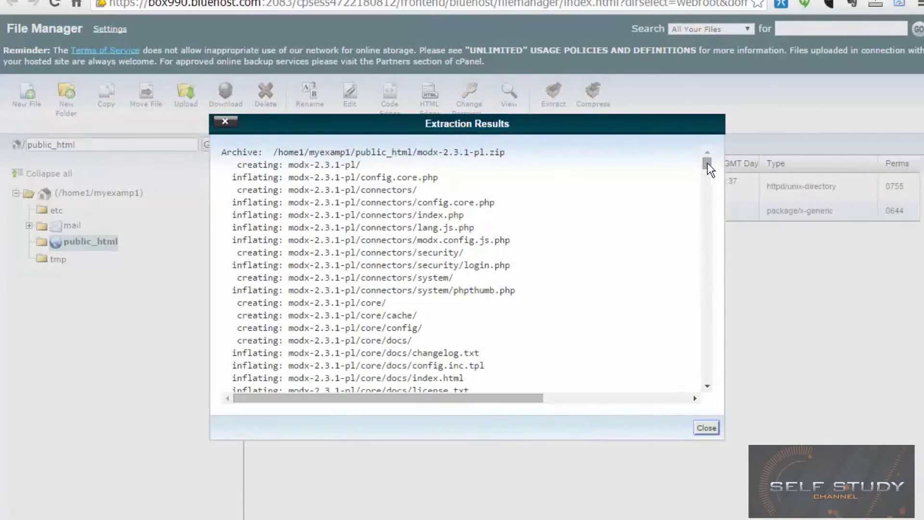
pyautogui.moveTo(707, 163); pyautogui.dragTo(706, 348)
pyautogui.click(707, 427)
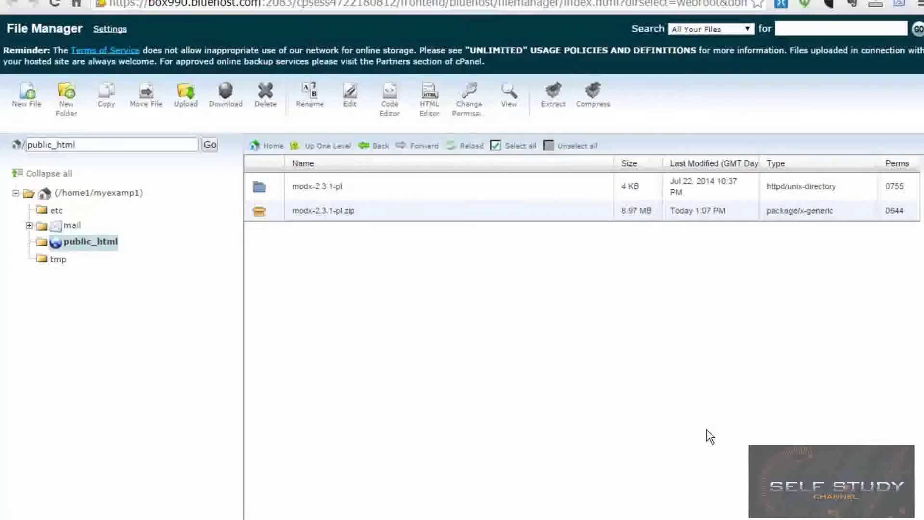
# Step: Move the seven items in modx-2.3.1-pl, connectors through index.php, into public_html
pyautogui.doubleClick(259, 187)
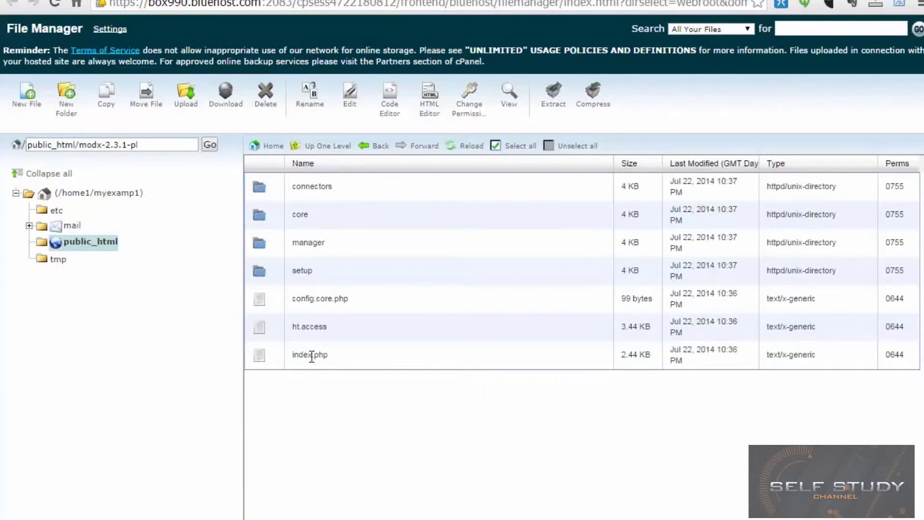
pyautogui.click(312, 357)
pyautogui.keyDown('shift'); pyautogui.click(327, 197); pyautogui.keyUp('shift')
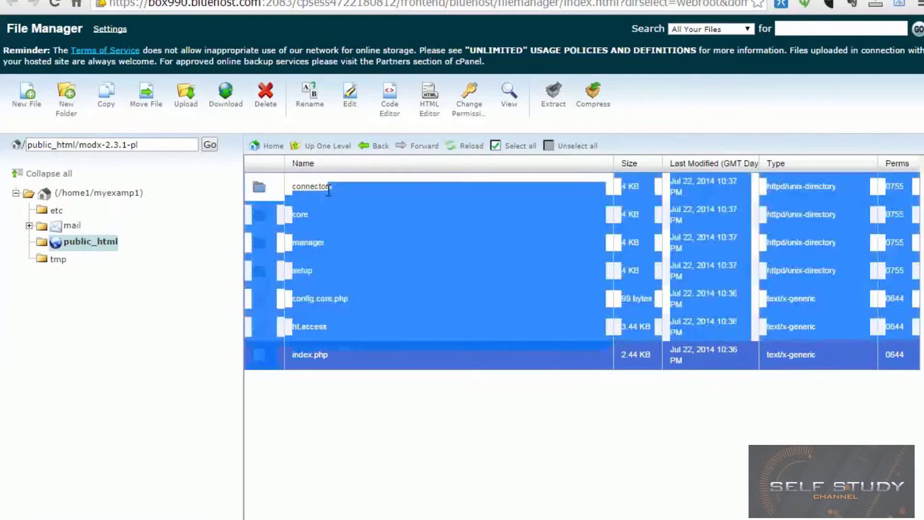
pyautogui.moveTo(257, 187); pyautogui.dragTo(62, 244)
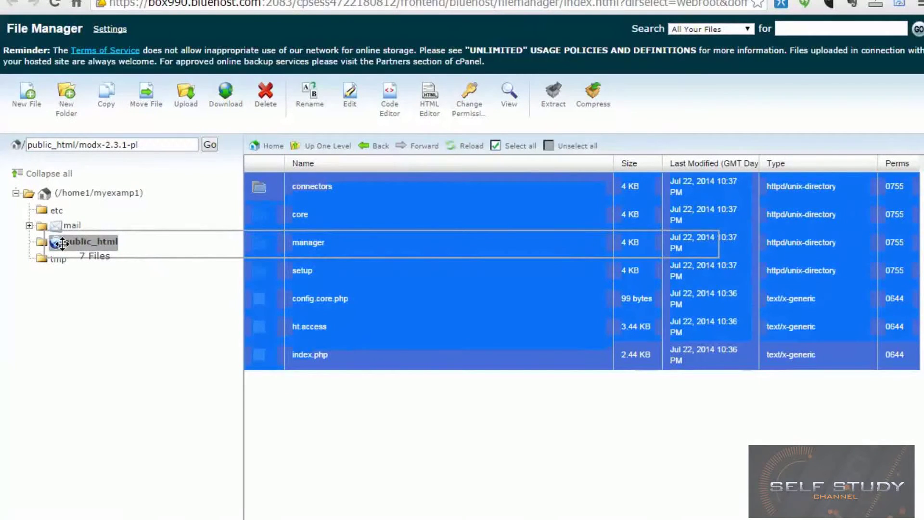
pyautogui.moveTo(62, 244); pyautogui.dragTo(62, 244)
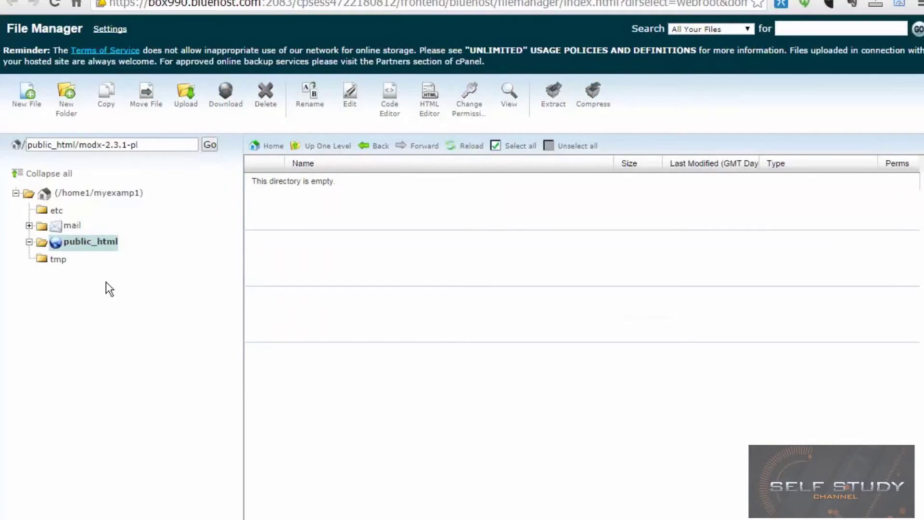
pyautogui.click(73, 241)
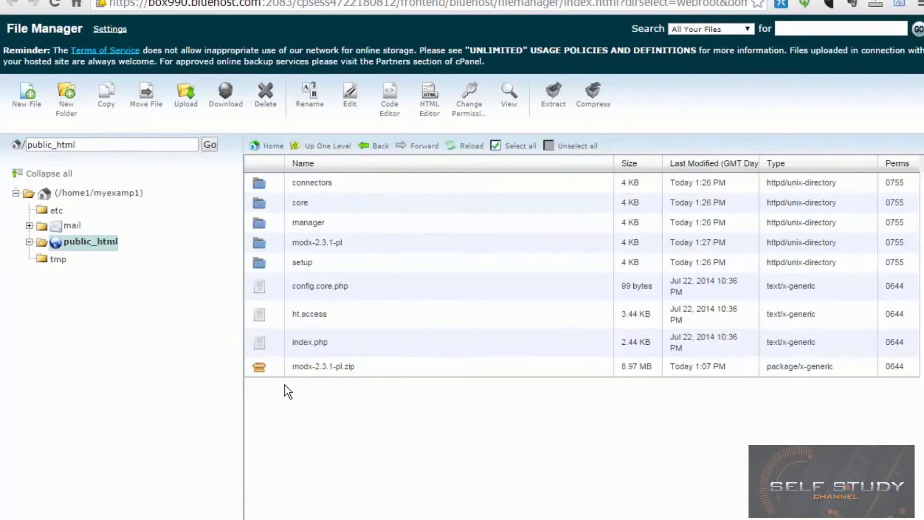
pyautogui.click(348, 243)
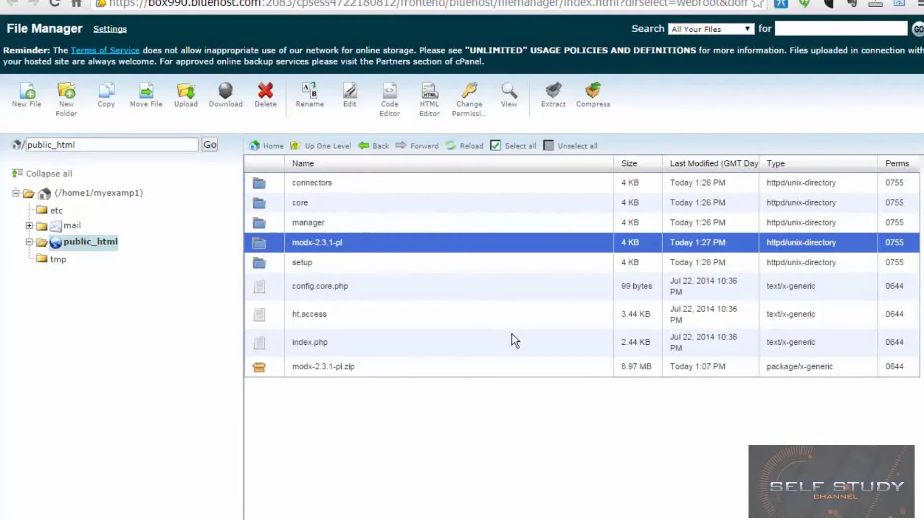
# Step: Delete the empty modx-2.3.1-pl folder, then the modx-2.3.1-pl.zip archive
pyautogui.click(268, 93)
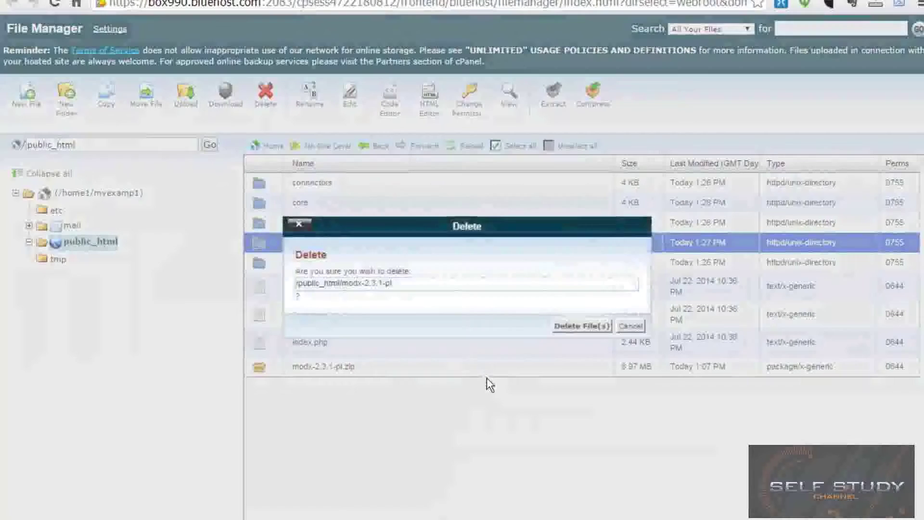
pyautogui.click(600, 325)
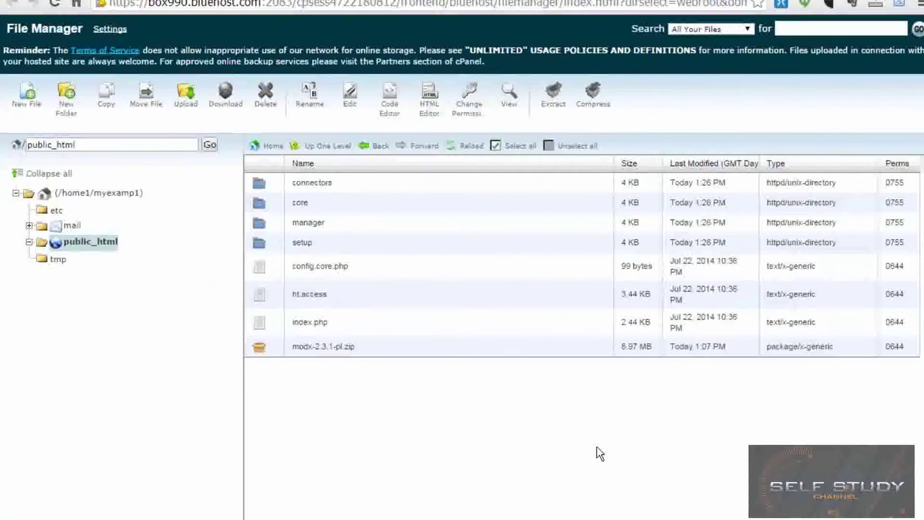
pyautogui.click(260, 346)
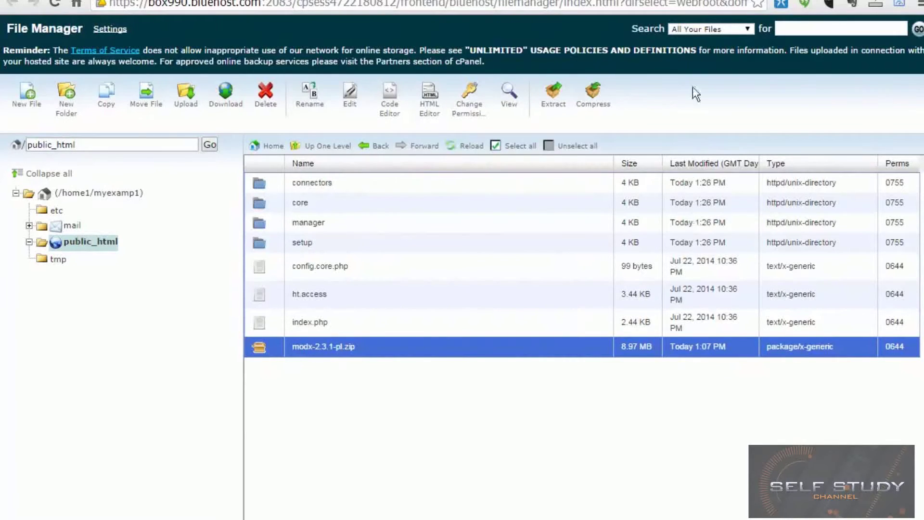
pyautogui.click(266, 96)
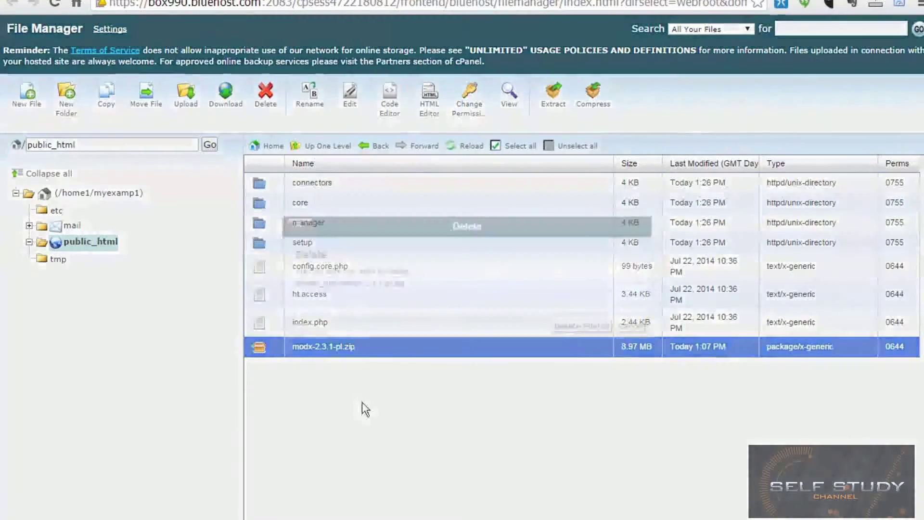
pyautogui.click(584, 326)
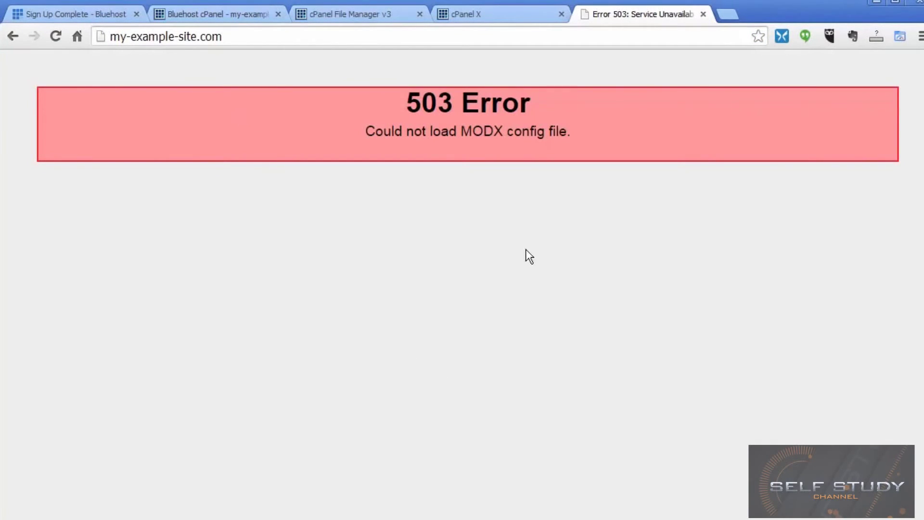
# Step: Load my-example-site.com/setup in Chrome to launch the MODX installer
pyautogui.doubleClick(470, 131)
pyautogui.click(255, 38)
pyautogui.click(256, 37)
pyautogui.write('/')
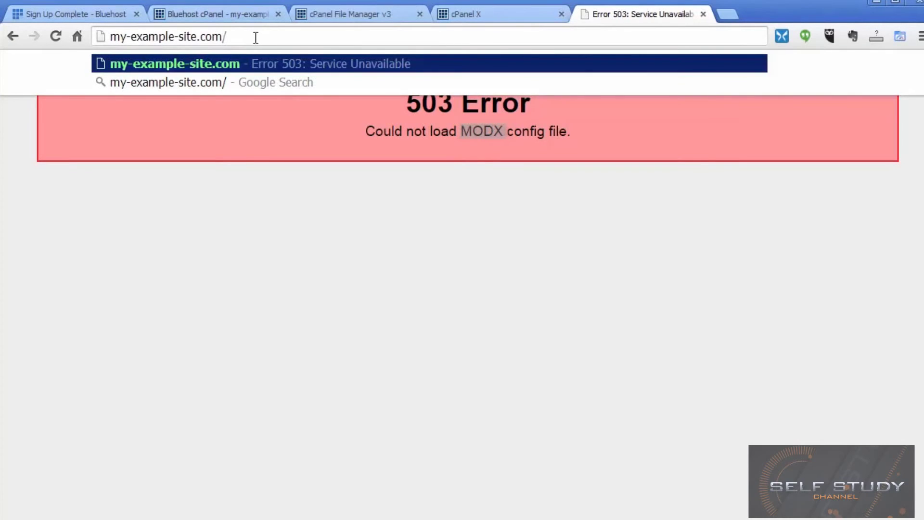
pyautogui.write('setup')
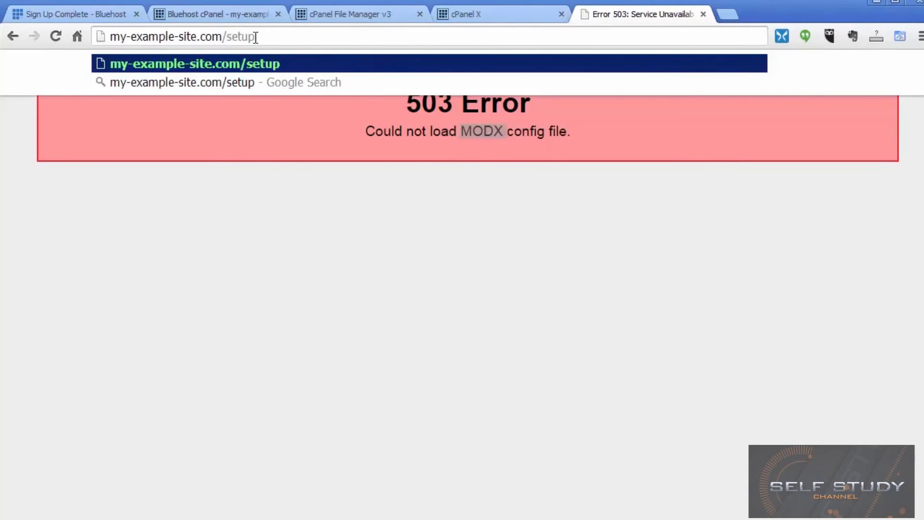
pyautogui.press('Return')
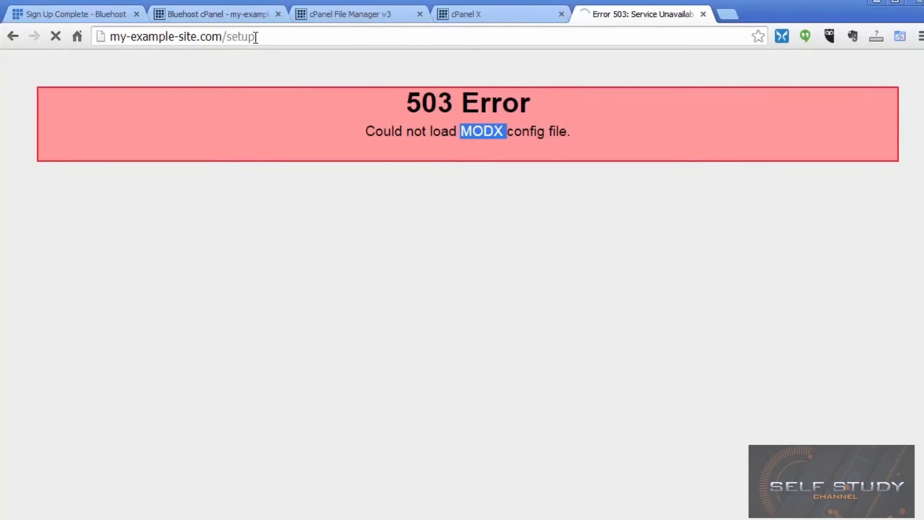